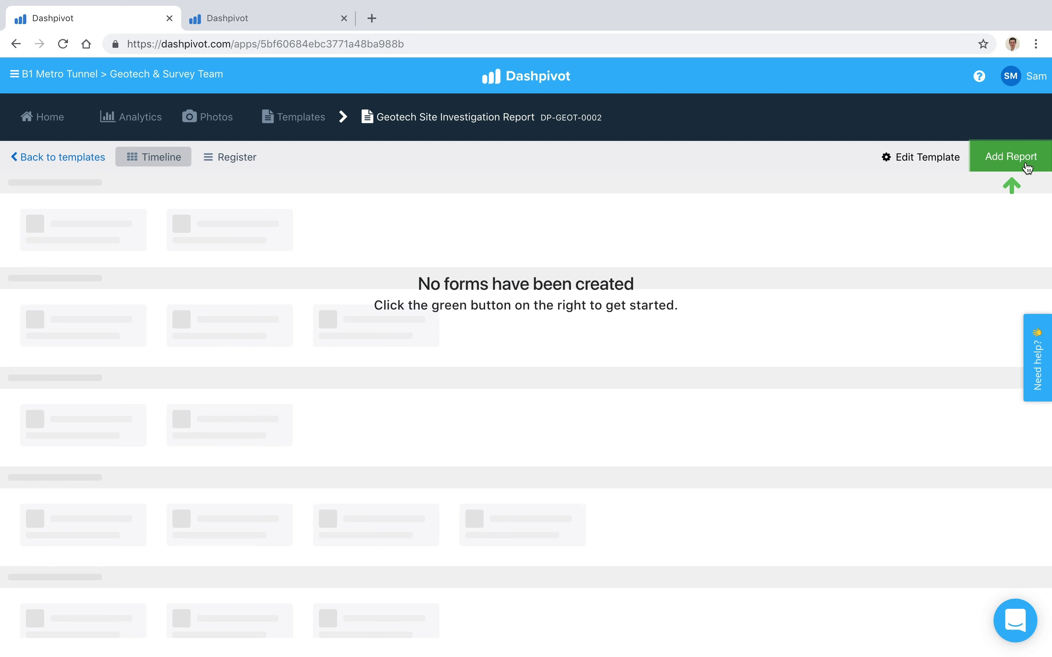
- Start a new Geotech Site Investigation Report dated 22/11/2018 at 9:00
{"action": "left_click", "coordinate": [1025, 162]}
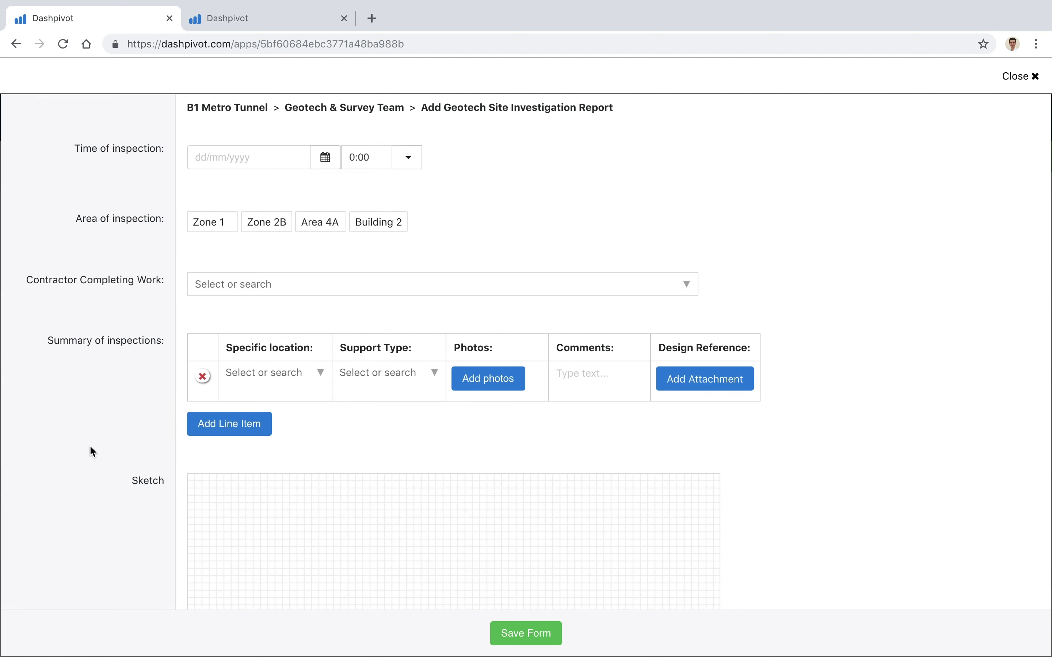
{"action": "left_click", "coordinate": [324, 157]}
{"action": "left_click", "coordinate": [284, 286]}
{"action": "left_click", "coordinate": [407, 158]}
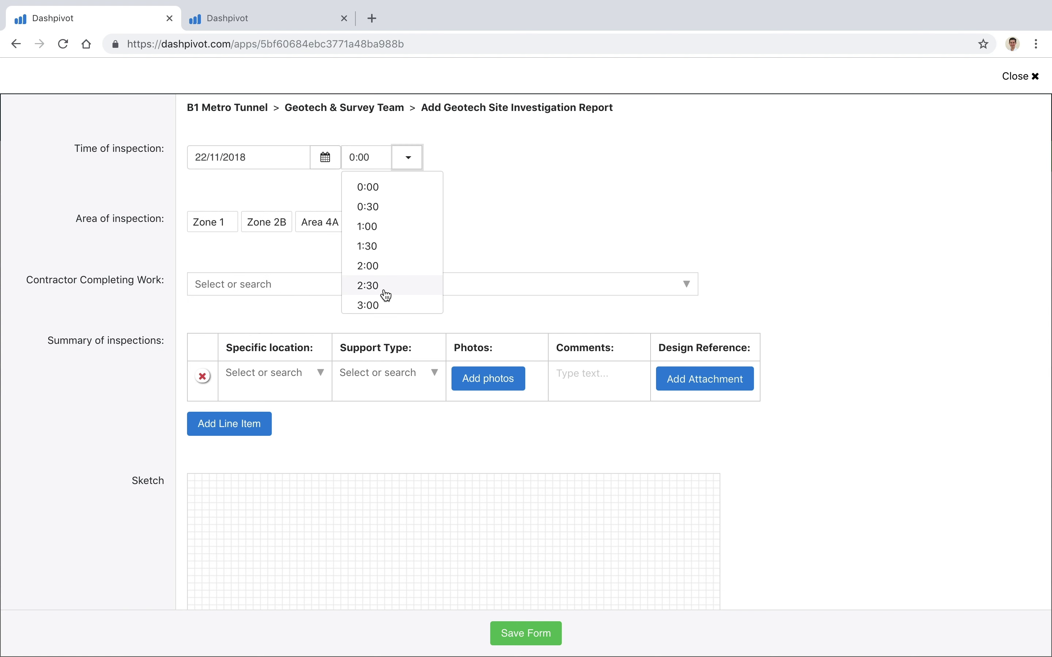
{"action": "scroll", "coordinate": [386, 296], "scroll_direction": "down", "scroll_amount": 5}
{"action": "left_click", "coordinate": [415, 275]}
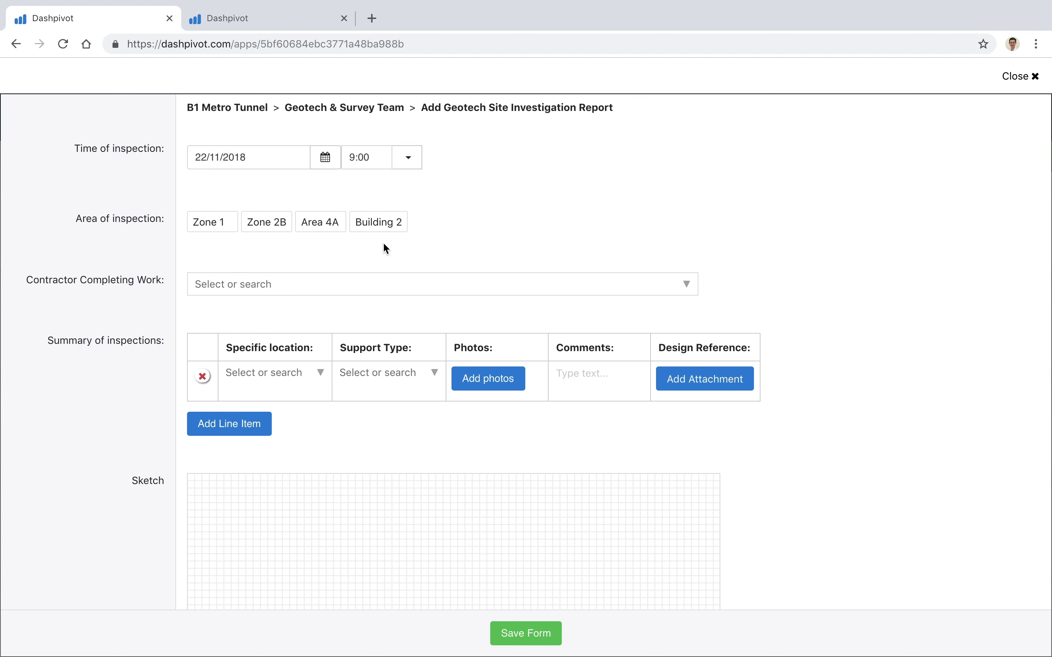
- Set Zone 1 as inspection area, XYZ Contracting as contractor, and add an inspection line item
{"action": "left_click", "coordinate": [207, 222]}
{"action": "left_click", "coordinate": [251, 290]}
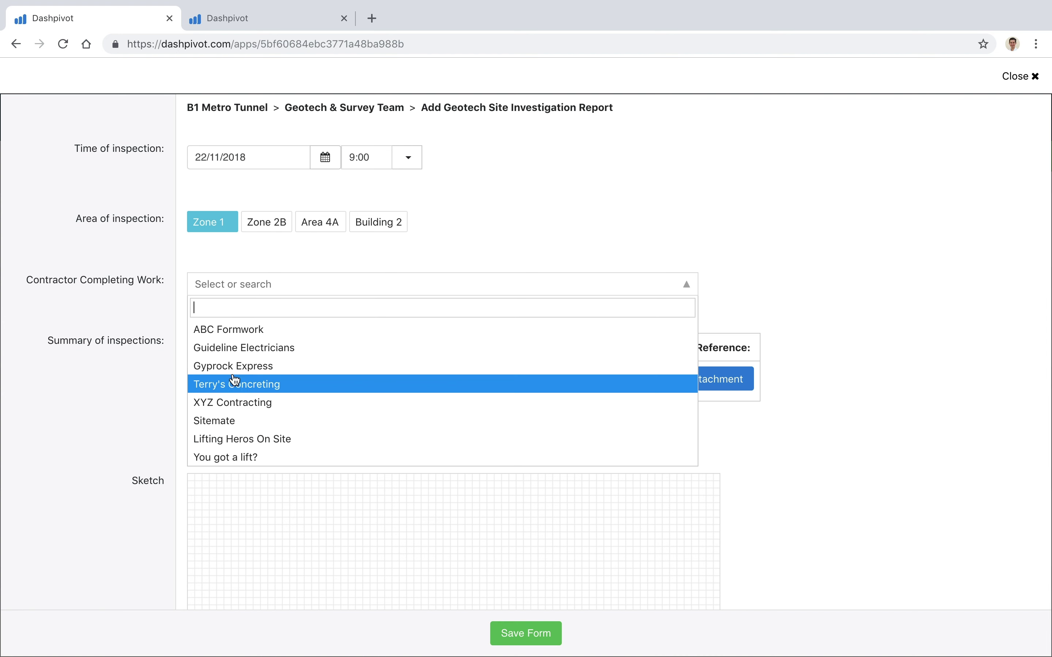
{"action": "left_click", "coordinate": [224, 404]}
{"action": "scroll", "coordinate": [168, 324], "scroll_direction": "down", "scroll_amount": 2}
{"action": "scroll", "coordinate": [169, 324], "scroll_direction": "down", "scroll_amount": 2}
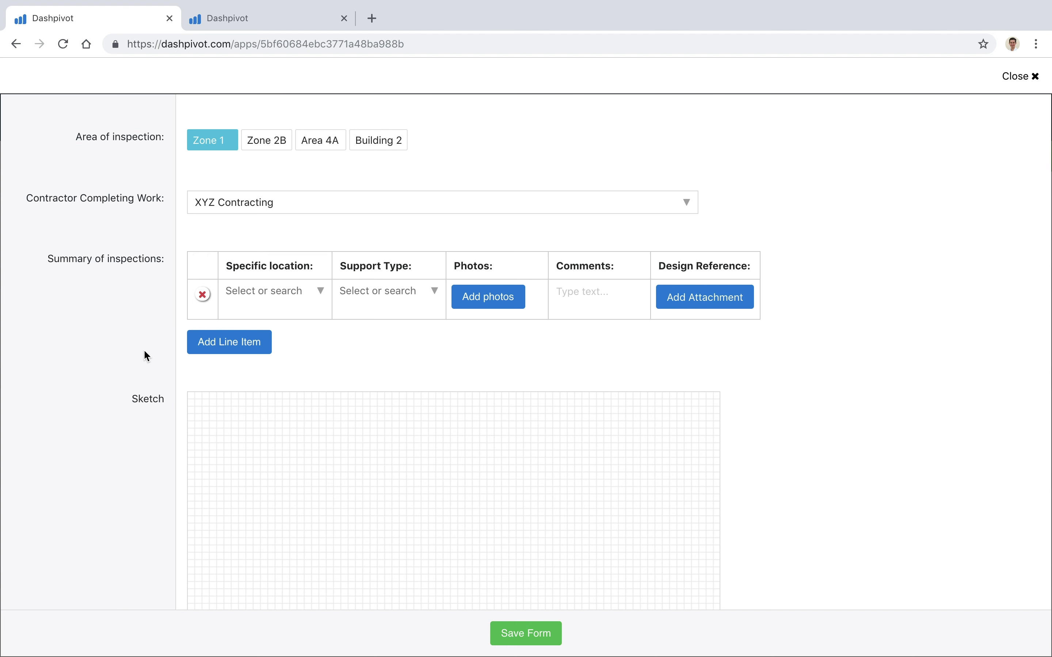
{"action": "left_click", "coordinate": [235, 345]}
{"action": "left_click", "coordinate": [242, 383]}
{"action": "left_click", "coordinate": [241, 422]}
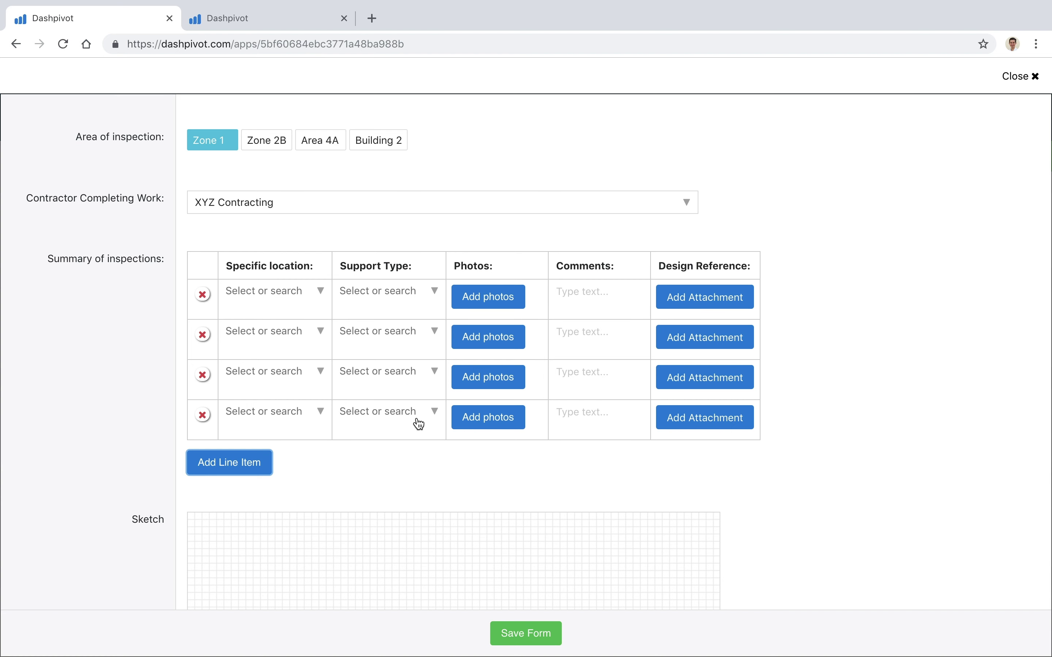
{"action": "scroll", "coordinate": [417, 456], "scroll_direction": "down", "scroll_amount": 2}
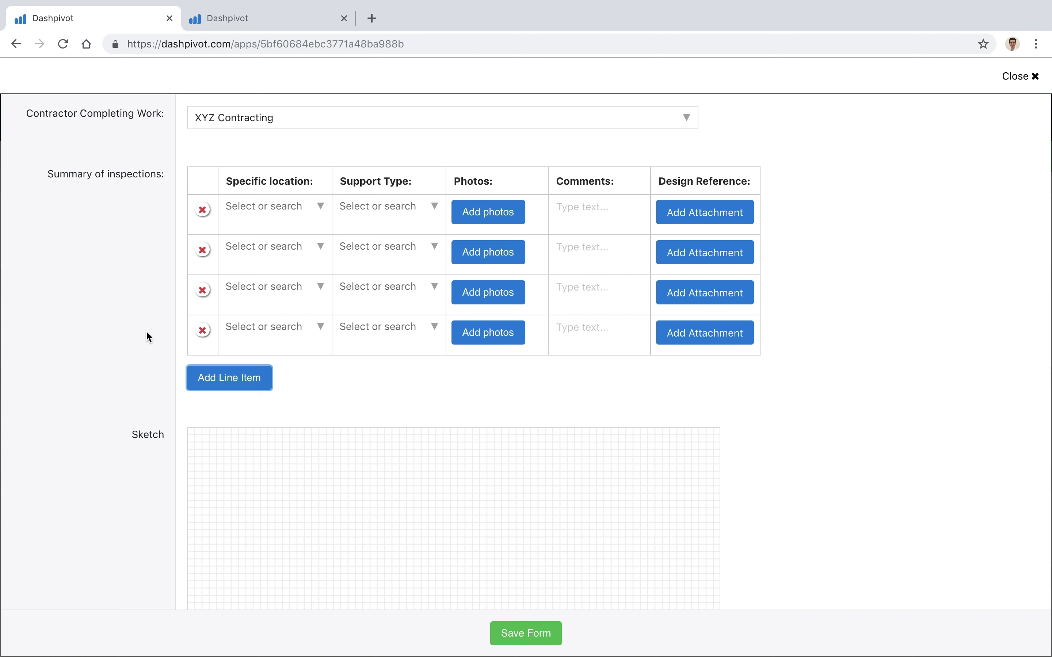
- Sign the Geotechnical Engineer Signoff, stamped 2:52 PM 22-Nov-2018
{"action": "scroll", "coordinate": [145, 333], "scroll_direction": "down", "scroll_amount": 10}
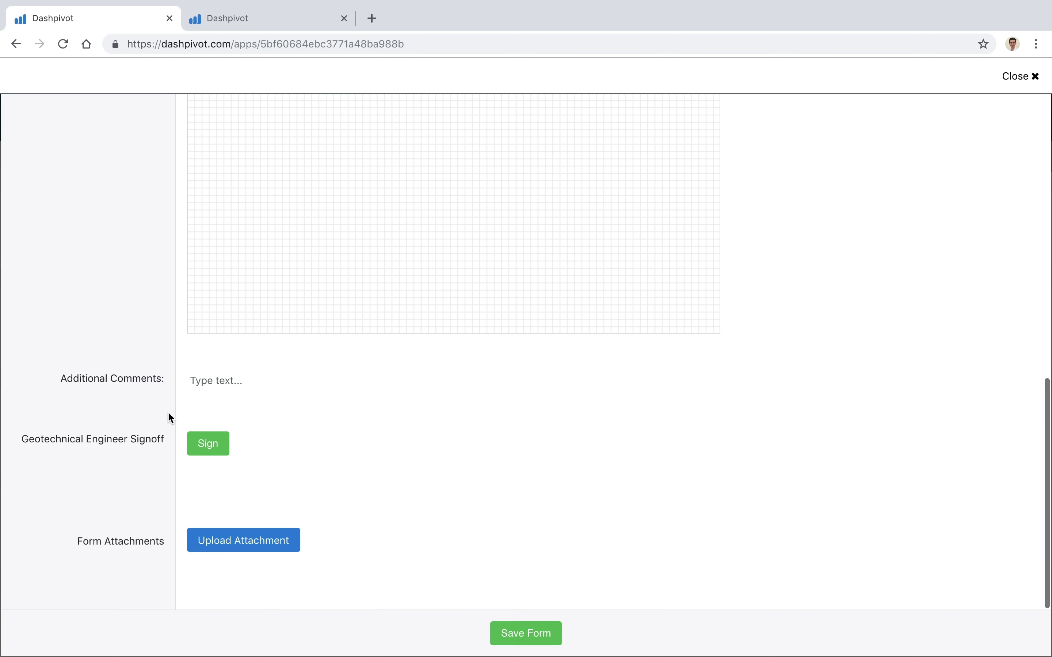
{"action": "left_click", "coordinate": [204, 449]}
{"action": "left_click", "coordinate": [469, 447]}
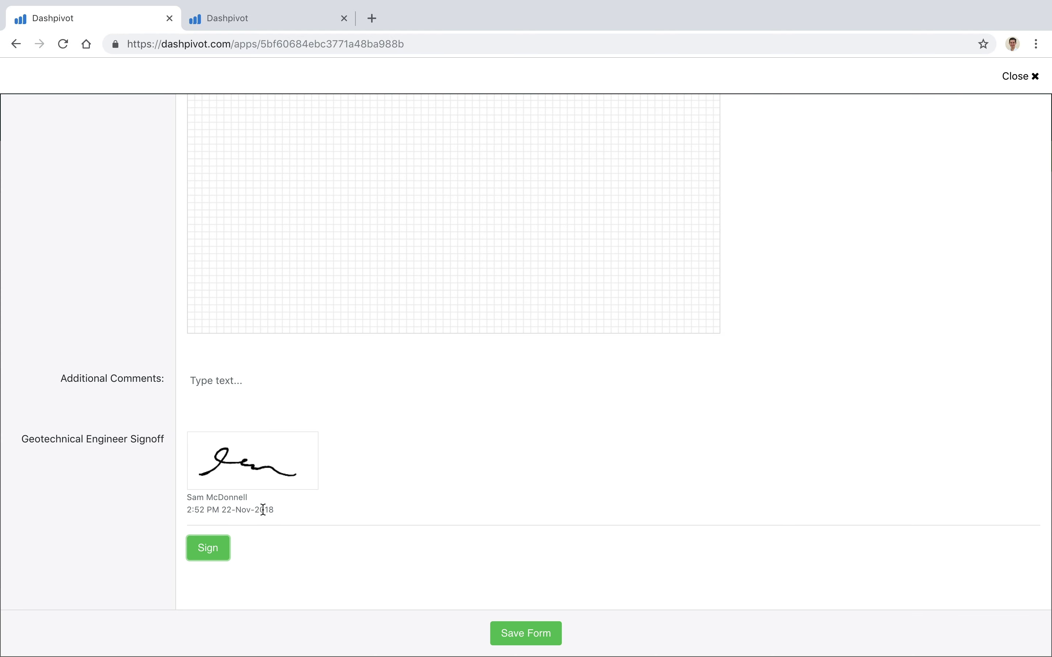
{"action": "scroll", "coordinate": [540, 513], "scroll_direction": "down", "scroll_amount": 3}
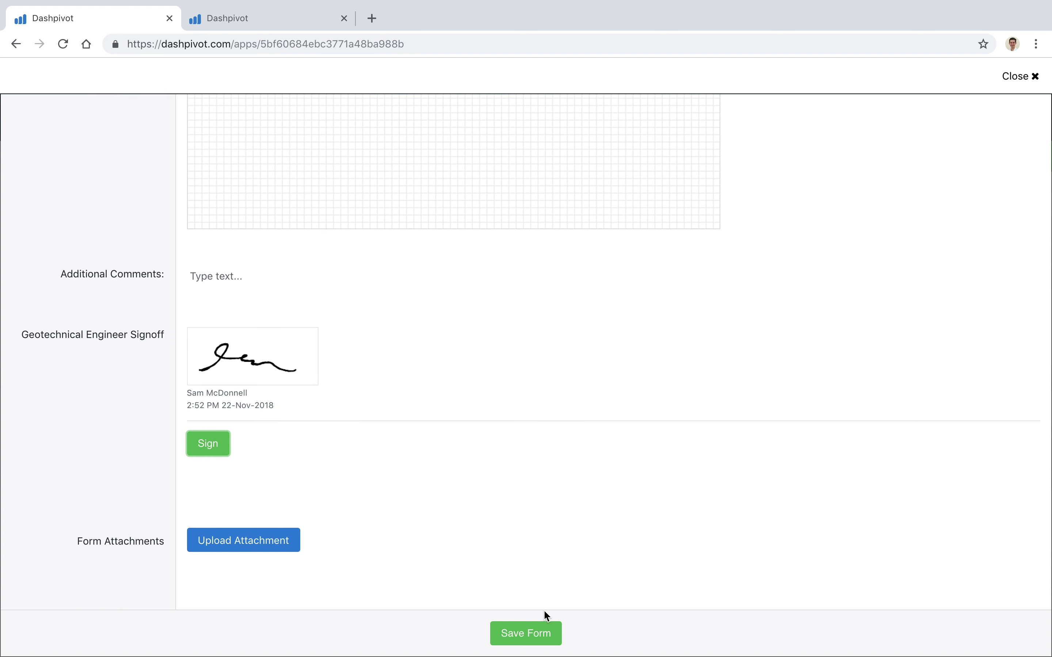
- Save the completed Zone 1 report with Save Form
{"action": "left_click", "coordinate": [526, 634]}
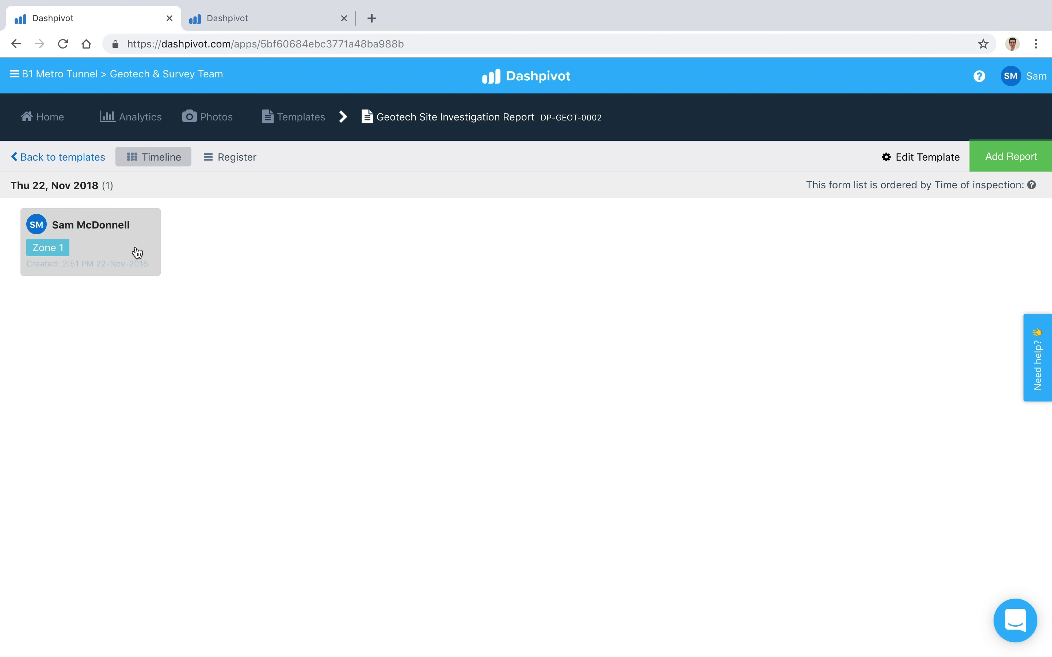
- Open the saved Zone 1 report, review its Send PDF email option, then close it
{"action": "left_click", "coordinate": [113, 237]}
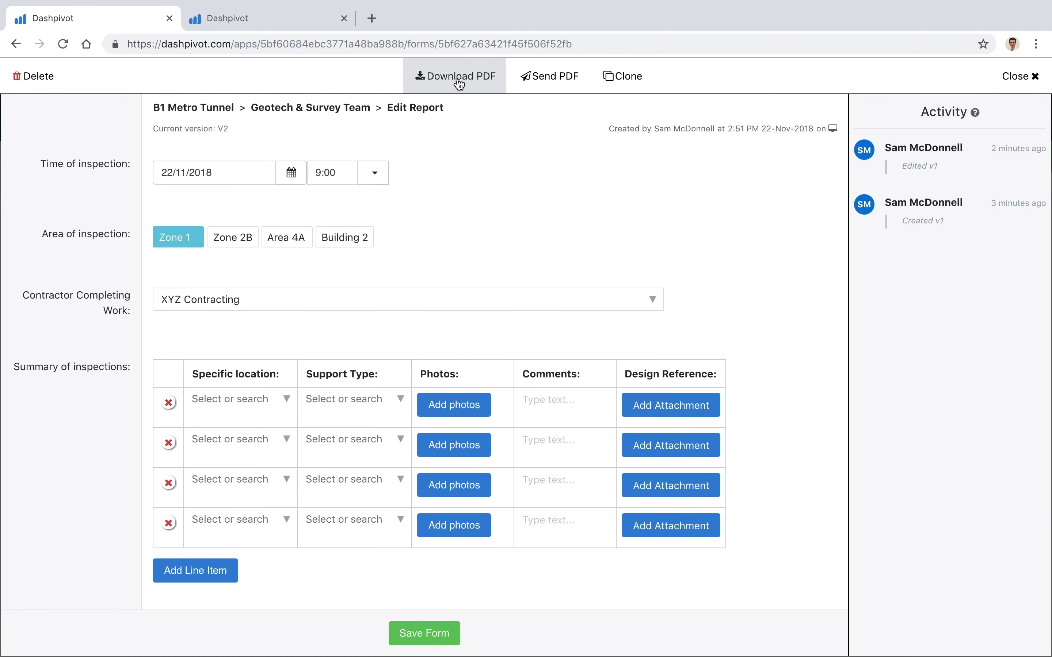
{"action": "left_click", "coordinate": [553, 77]}
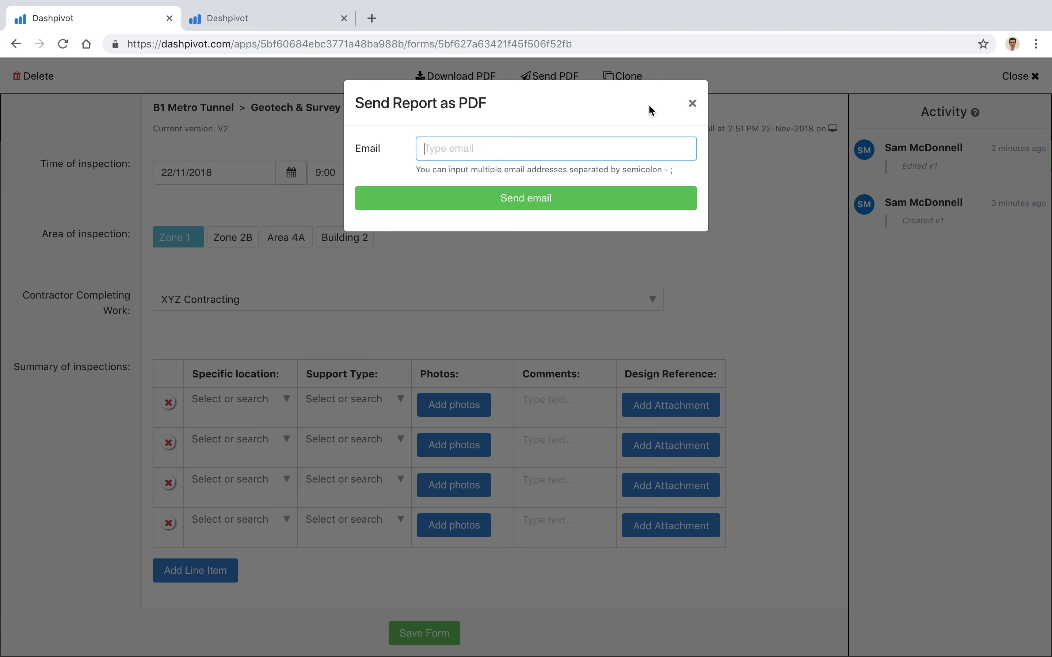
{"action": "left_click", "coordinate": [692, 103]}
{"action": "scroll", "coordinate": [329, 344], "scroll_direction": "down", "scroll_amount": 6}
{"action": "scroll", "coordinate": [357, 326], "scroll_direction": "up", "scroll_amount": 6}
{"action": "left_click", "coordinate": [1017, 77]}
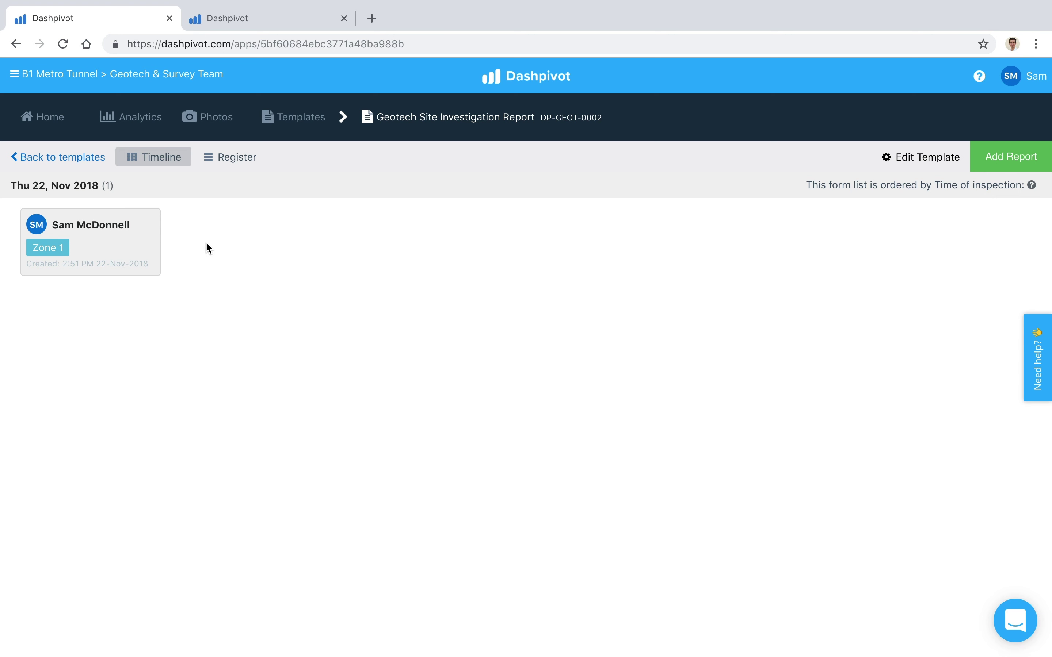
- Switch to the Camden Rd Upgrade reports and review them in the Register table
{"action": "left_click", "coordinate": [266, 22]}
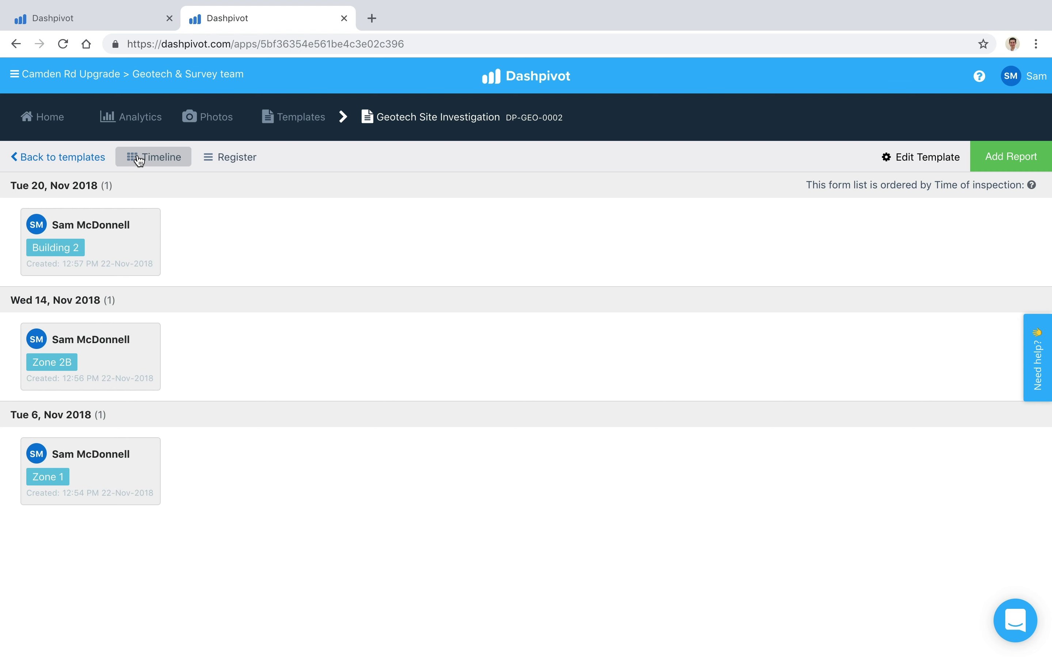
{"action": "left_click", "coordinate": [229, 160]}
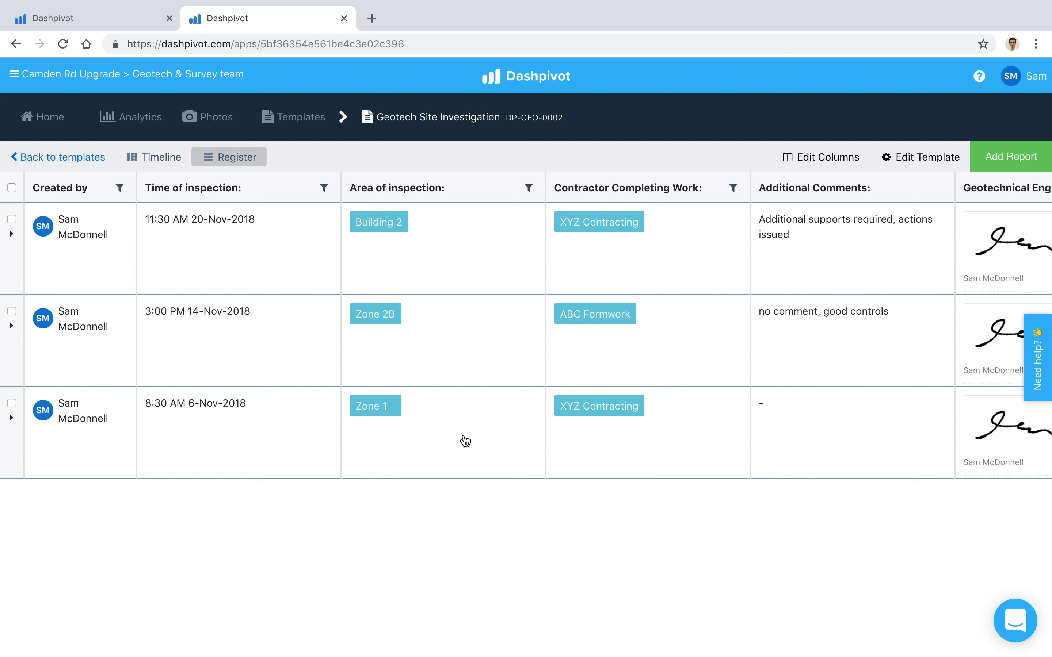
{"action": "scroll", "coordinate": [700, 264], "scroll_direction": "right", "scroll_amount": 2}
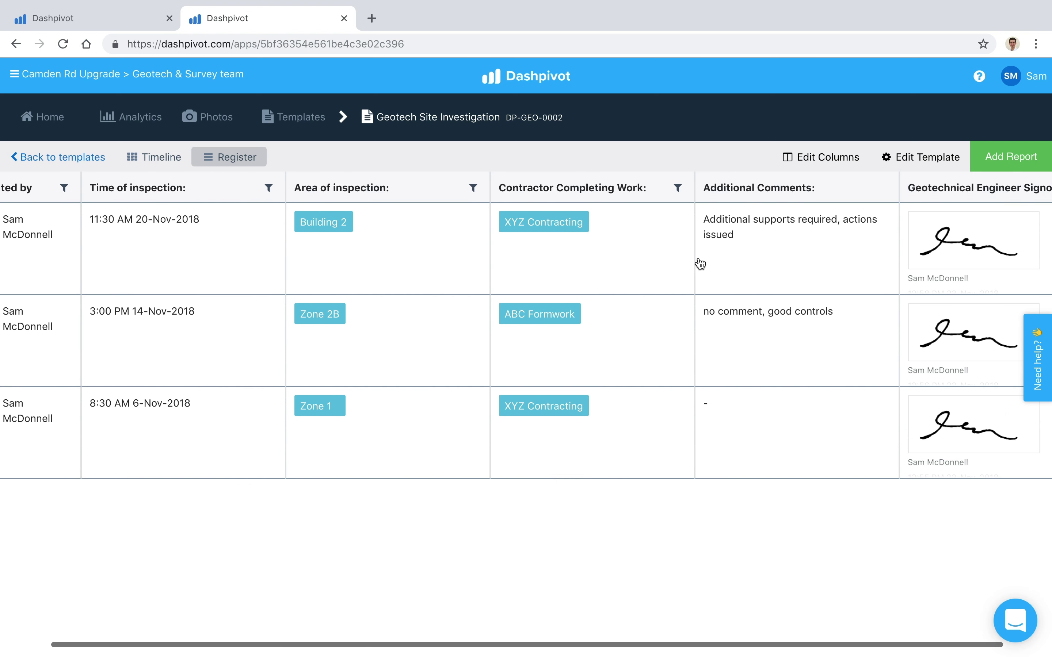
{"action": "scroll", "coordinate": [700, 264], "scroll_direction": "left", "scroll_amount": 2}
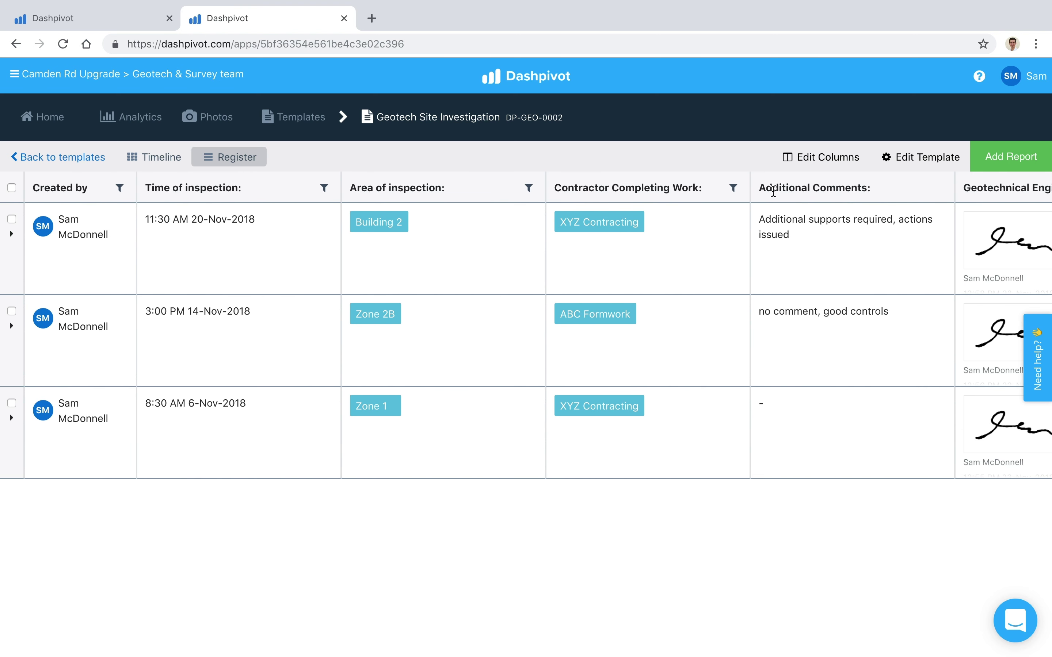
{"action": "left_click", "coordinate": [821, 160]}
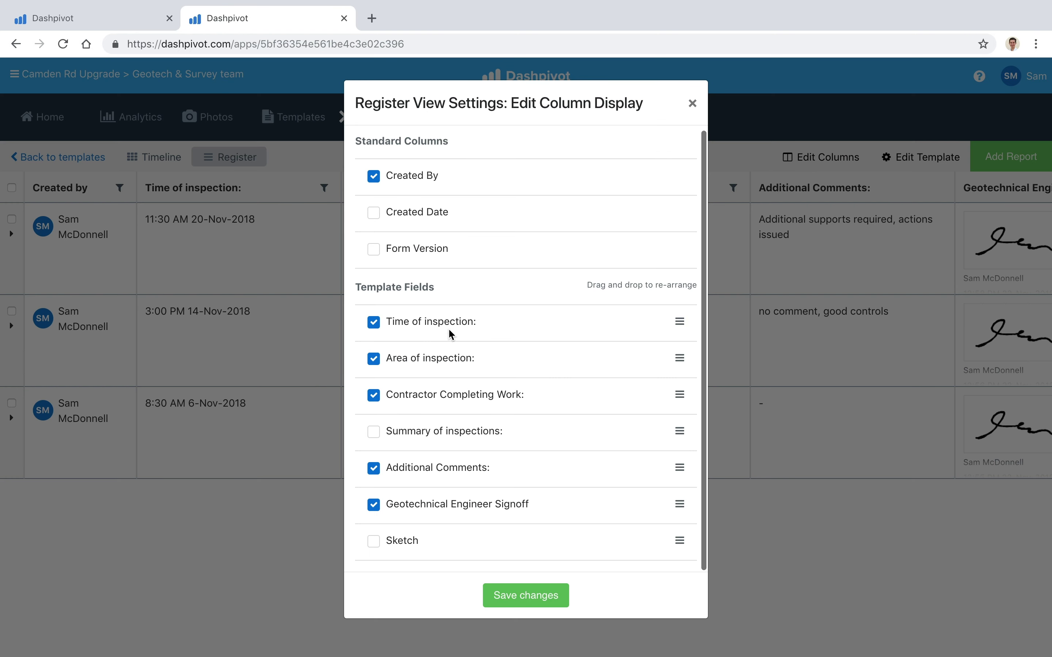
{"action": "left_click", "coordinate": [375, 361]}
{"action": "left_click", "coordinate": [374, 361]}
{"action": "left_click", "coordinate": [693, 104]}
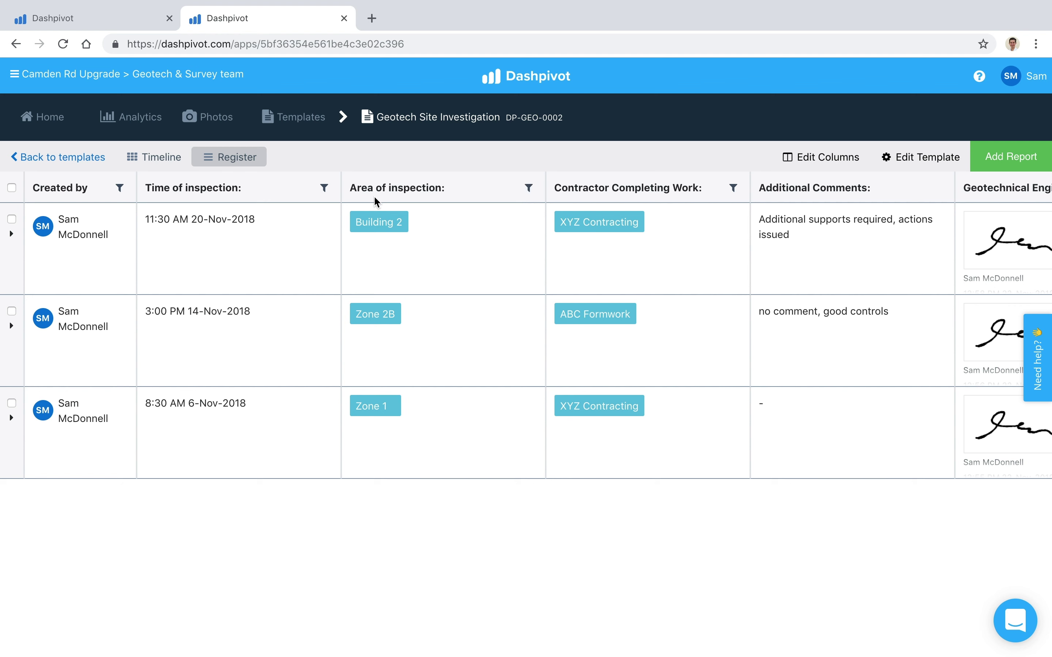
{"action": "left_click", "coordinate": [528, 189]}
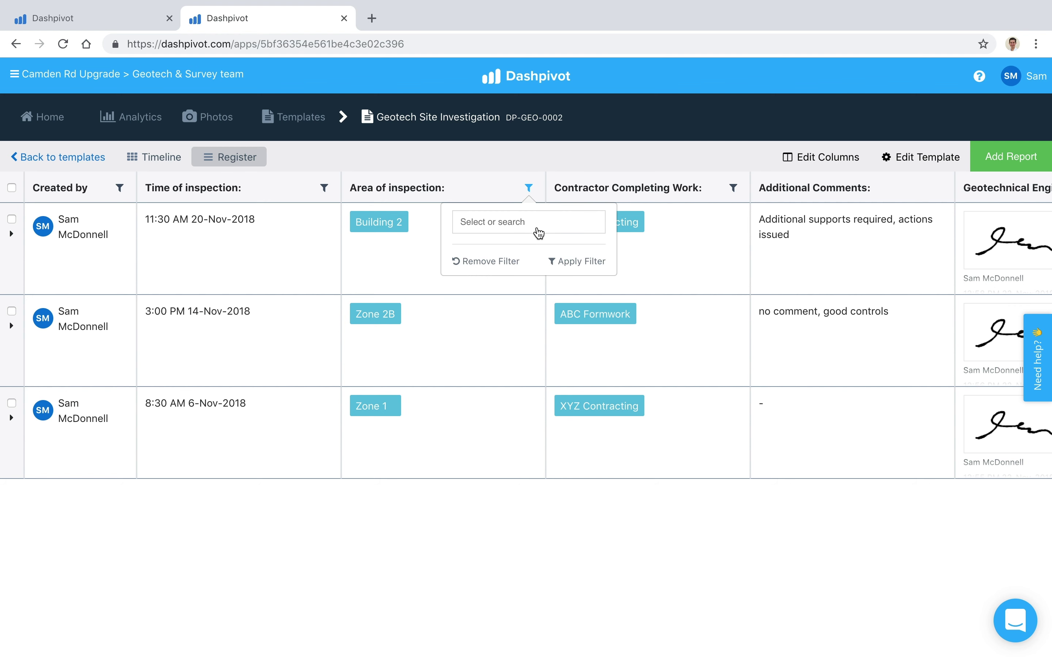
{"action": "left_click", "coordinate": [518, 223]}
{"action": "left_click", "coordinate": [492, 251]}
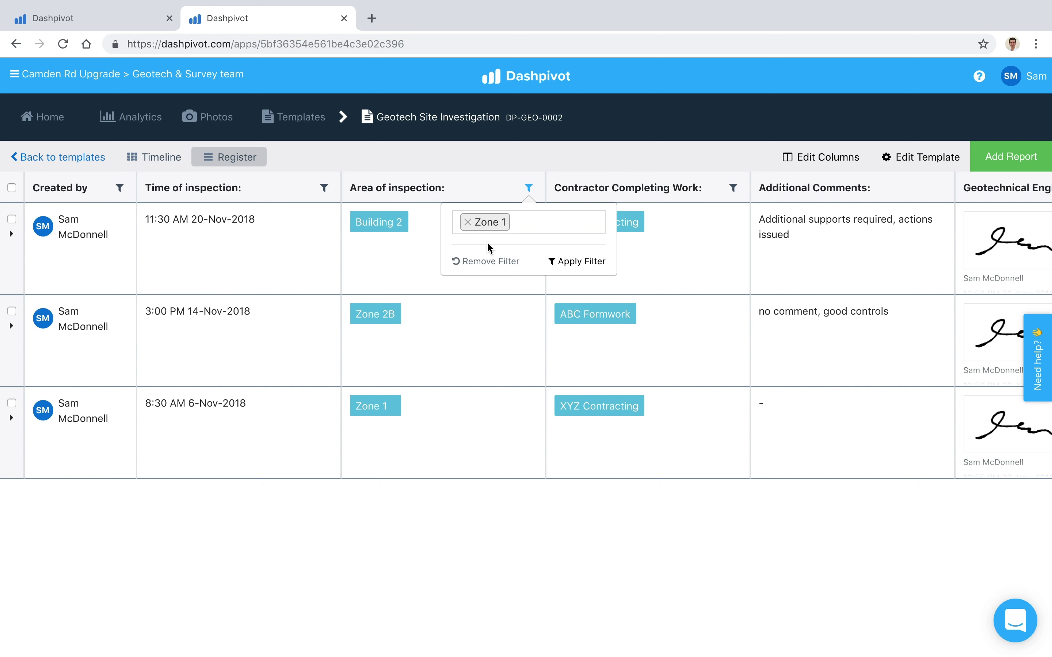
{"action": "left_click", "coordinate": [567, 261]}
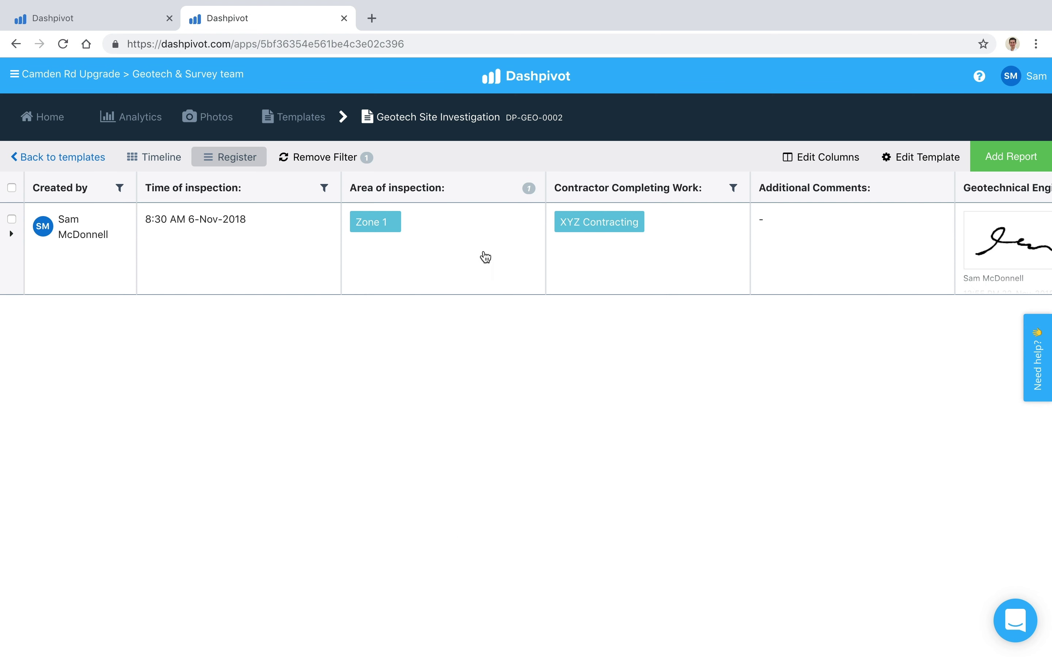
{"action": "left_click", "coordinate": [348, 158]}
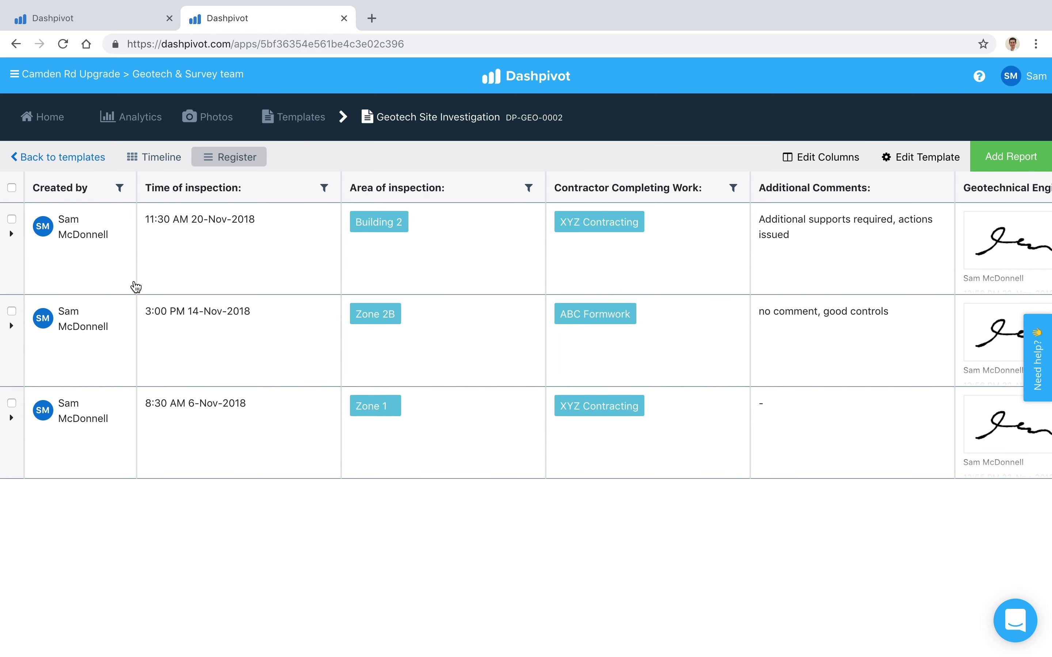
- Tick the Building 2, Zone 2B and Zone 1 report rows in the register
{"action": "left_click", "coordinate": [12, 219]}
{"action": "left_click", "coordinate": [12, 311]}
{"action": "left_click", "coordinate": [11, 403]}
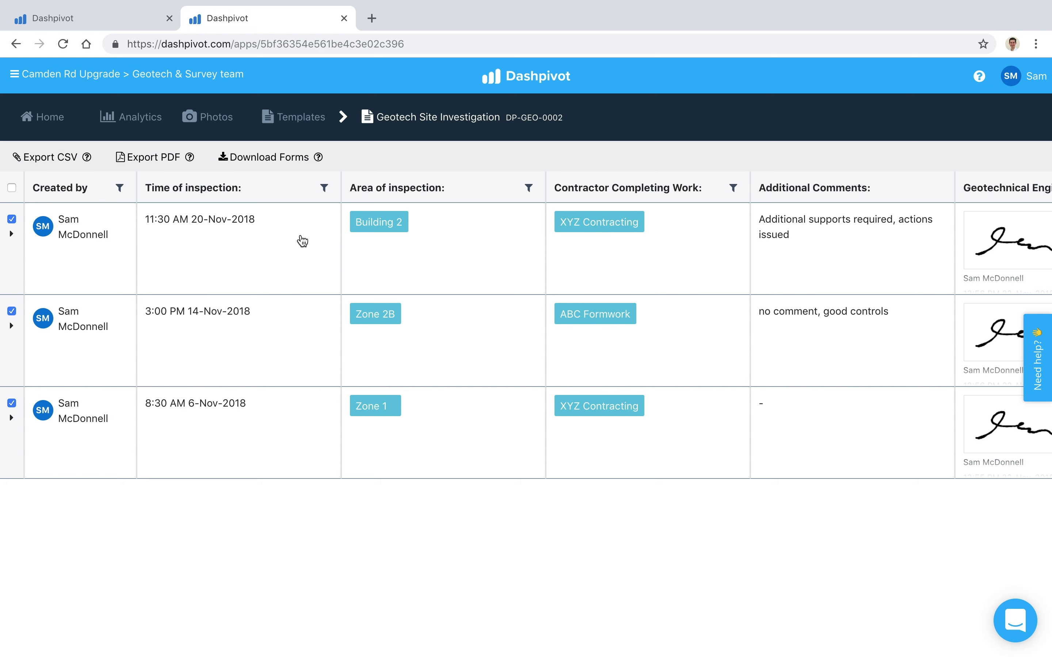
- Return to B1 Metro Tunnel, open its Templates list and start adding a new template
{"action": "left_click", "coordinate": [141, 27]}
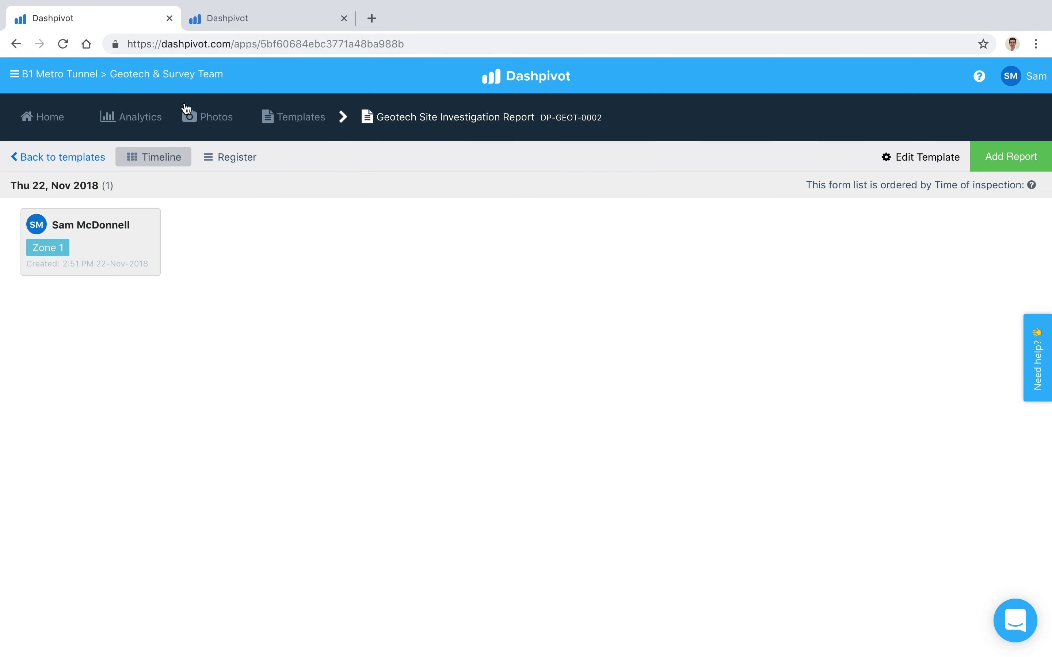
{"action": "left_click", "coordinate": [311, 133]}
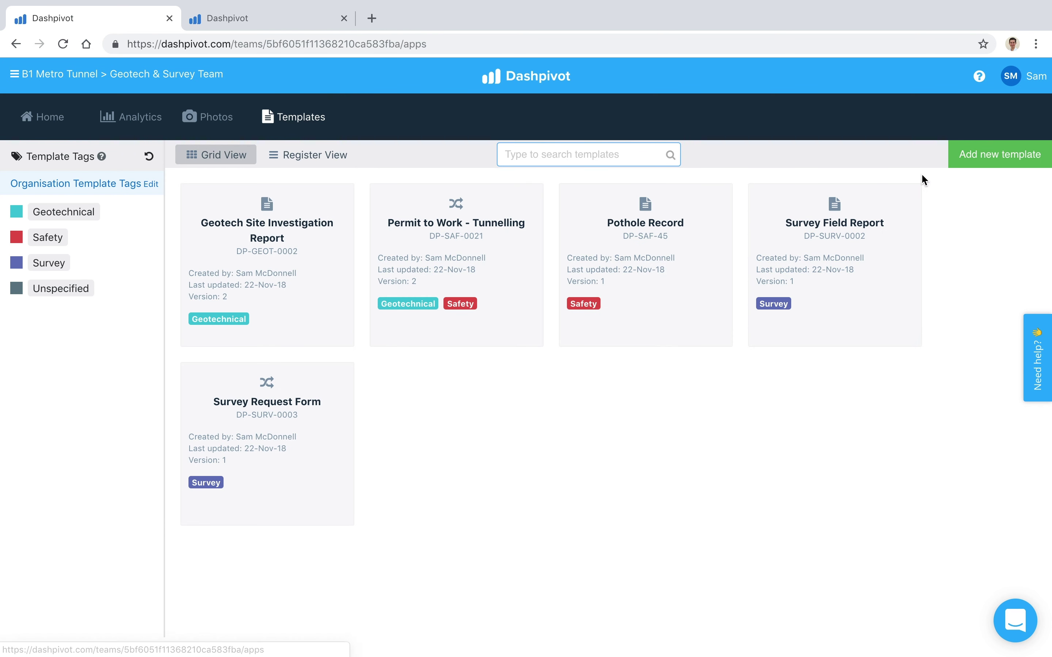
{"action": "left_click", "coordinate": [1003, 157]}
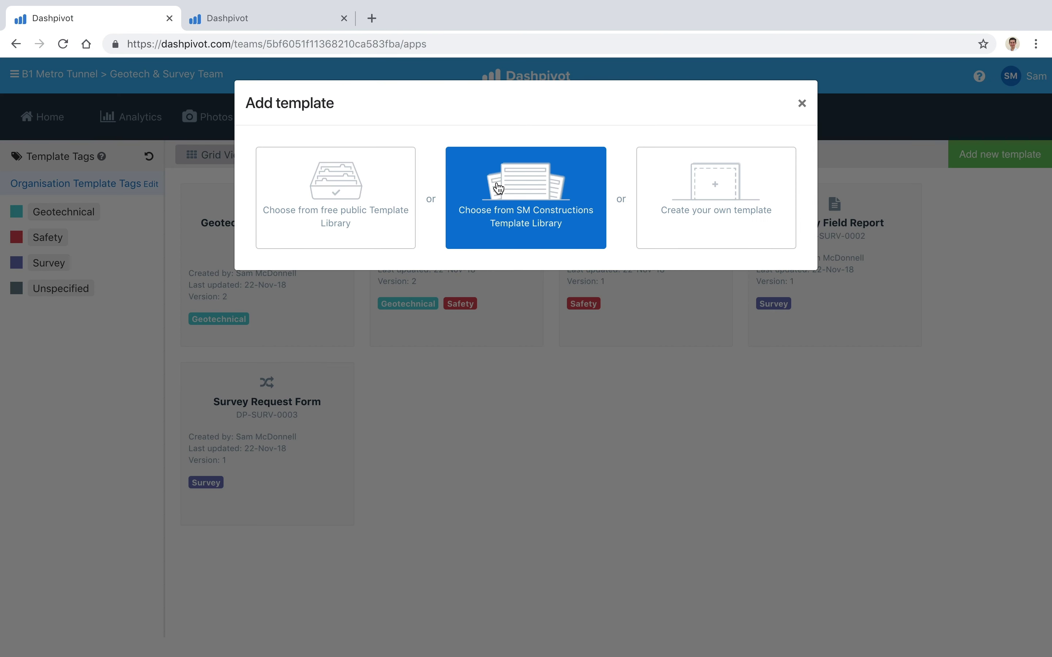